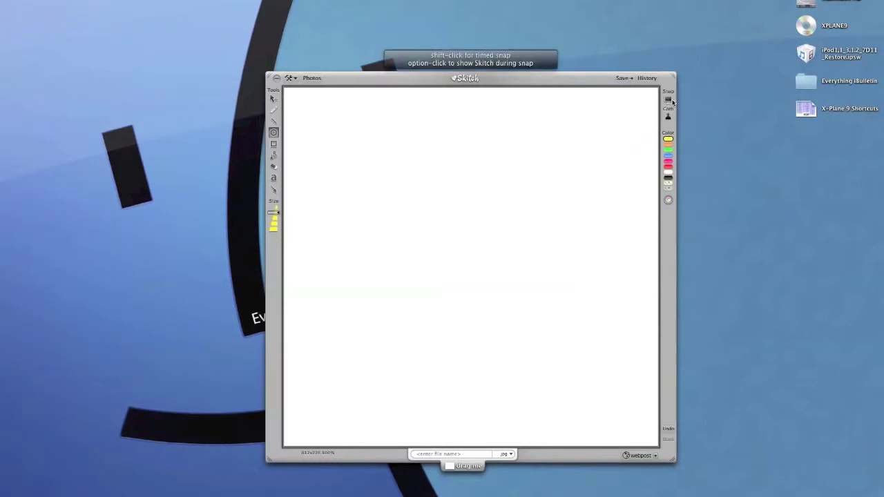
Snap the desktop region around the Everything iBulletin logo and move the Skitch window up-left
left_click(672, 102)
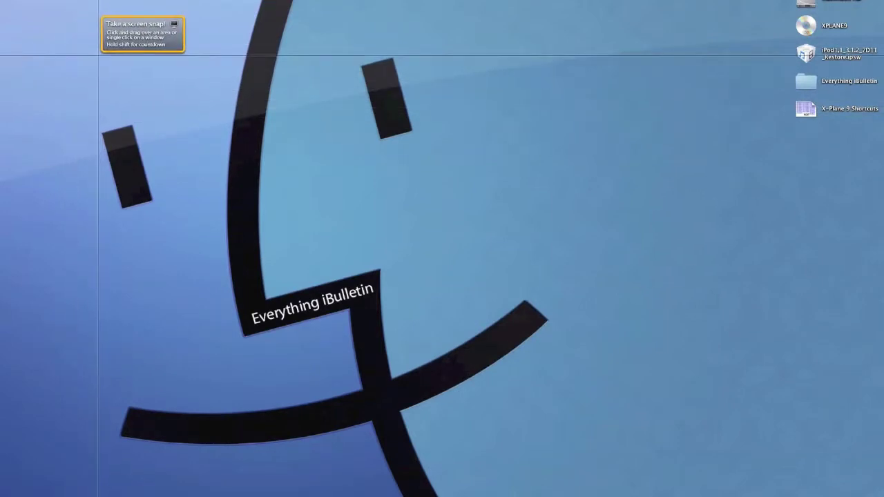
mouse_move(96, 55)
left_mouse_down()
mouse_move(551, 459)
mouse_move(527, 446)
mouse_move(554, 449)
left_mouse_up()
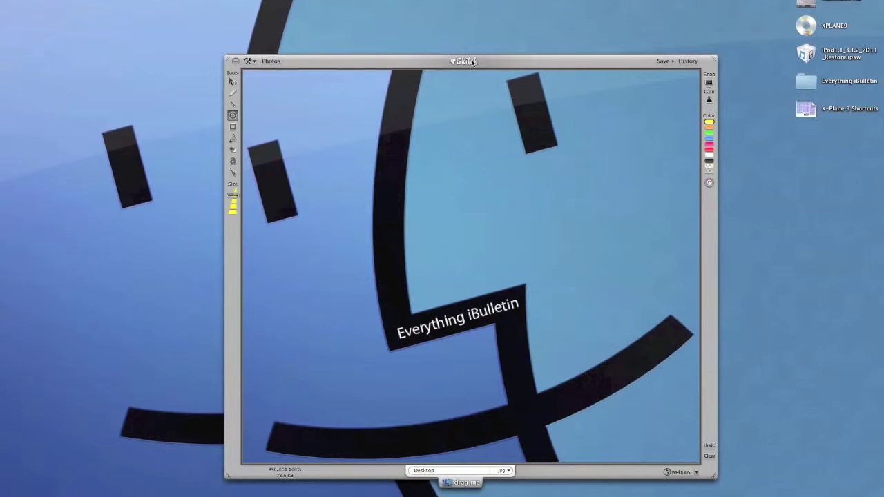
left_click_drag(473, 63, 429, 31)
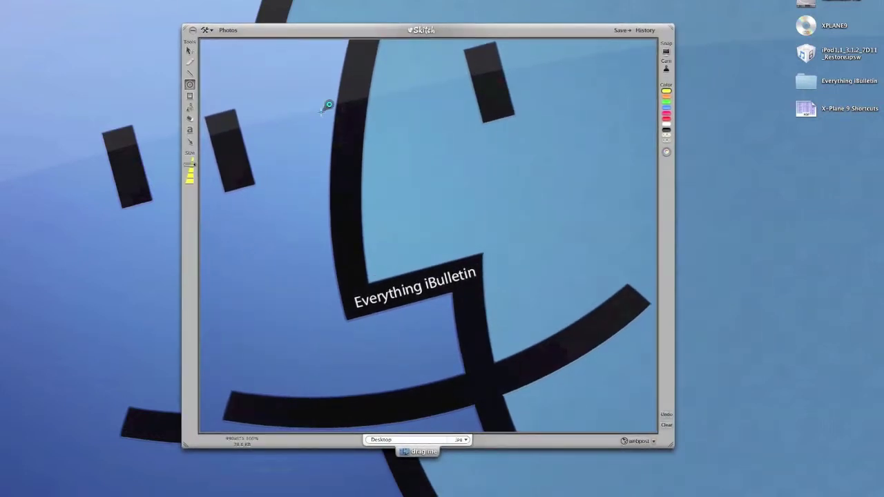
left_click(190, 62)
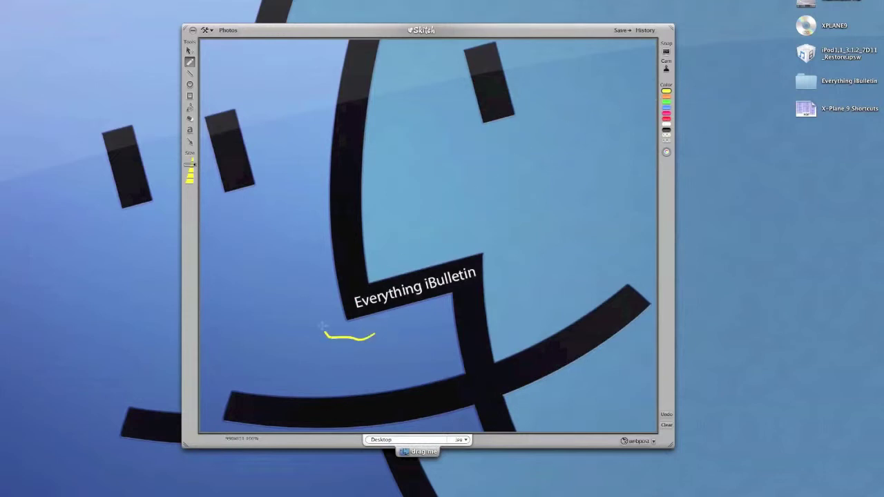
Loop Everything iBulletin with a yellow stroke, then set the drawing colour to red
left_click_drag(322, 325, 370, 339)
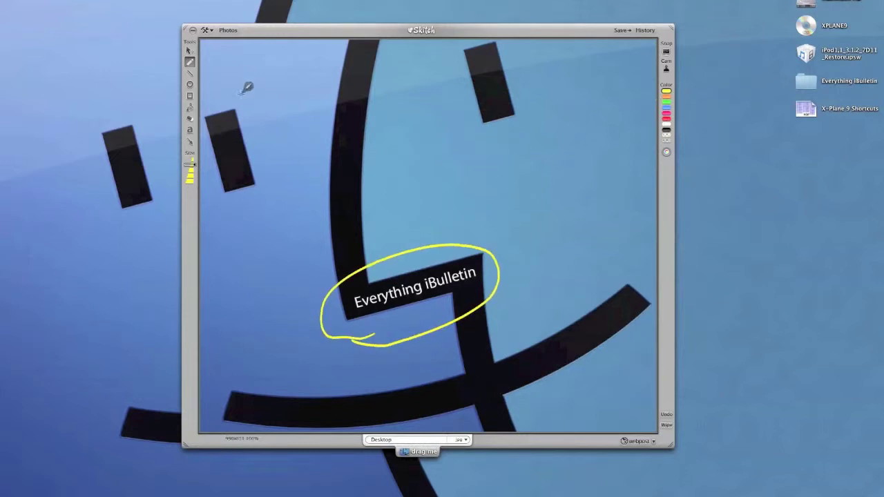
left_click(190, 119)
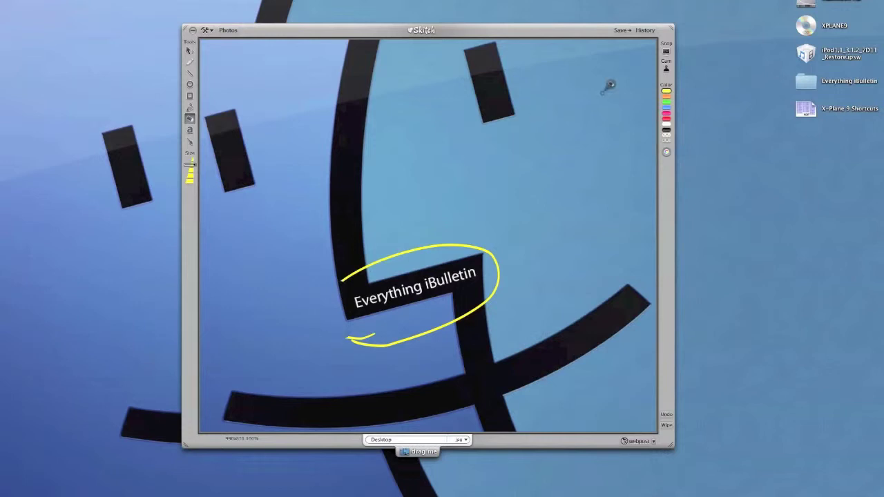
left_click(666, 119)
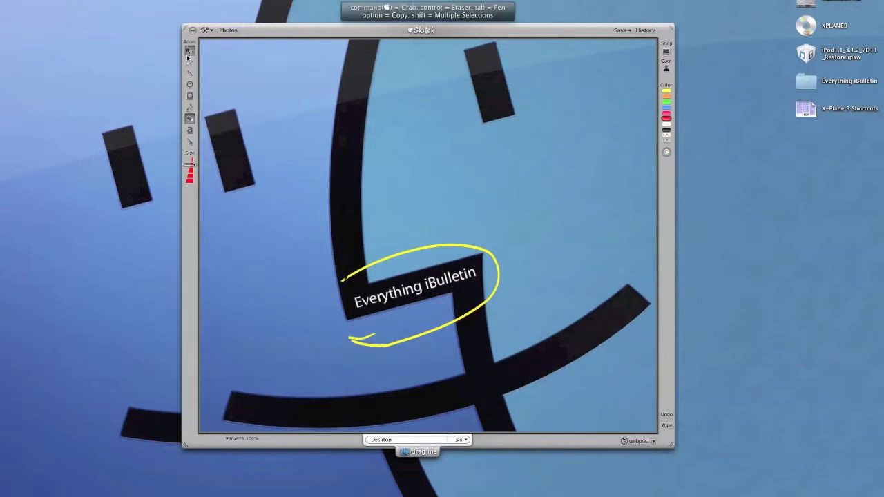
Draw red scribbles on both eyes, a check mark and a loop on the lower arc, then wipe the canvas
left_click(190, 61)
left_click_drag(347, 275, 340, 302)
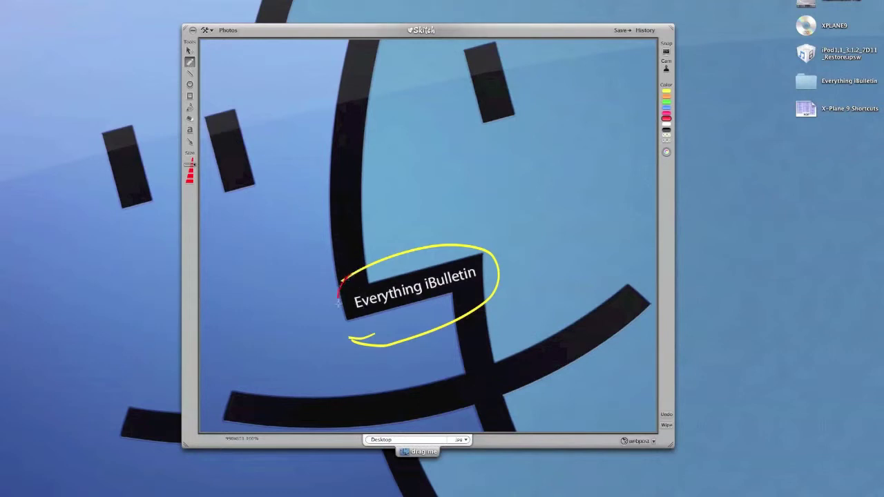
left_click_drag(247, 172, 238, 178)
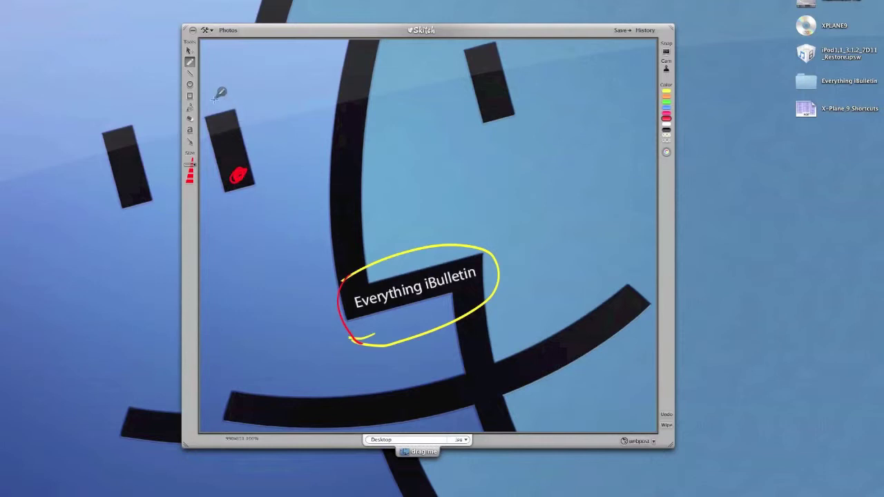
left_click_drag(216, 108, 226, 81)
left_click_drag(486, 97, 506, 100)
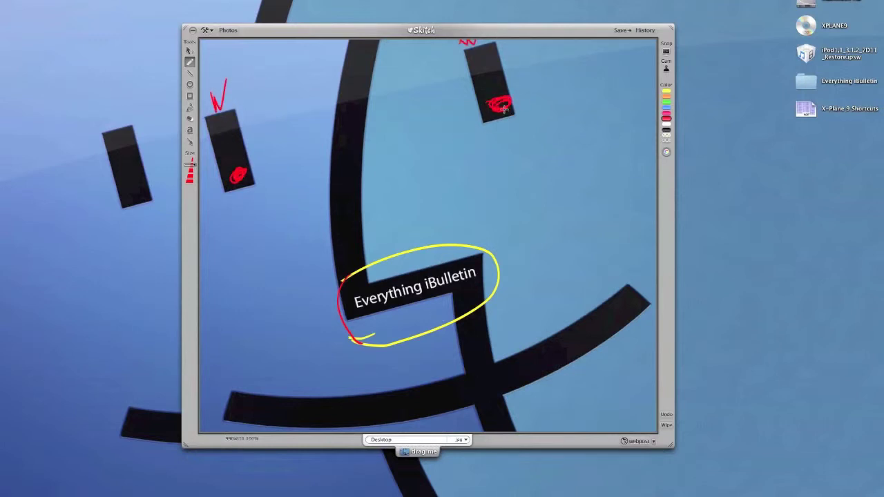
left_click_drag(529, 375, 584, 396)
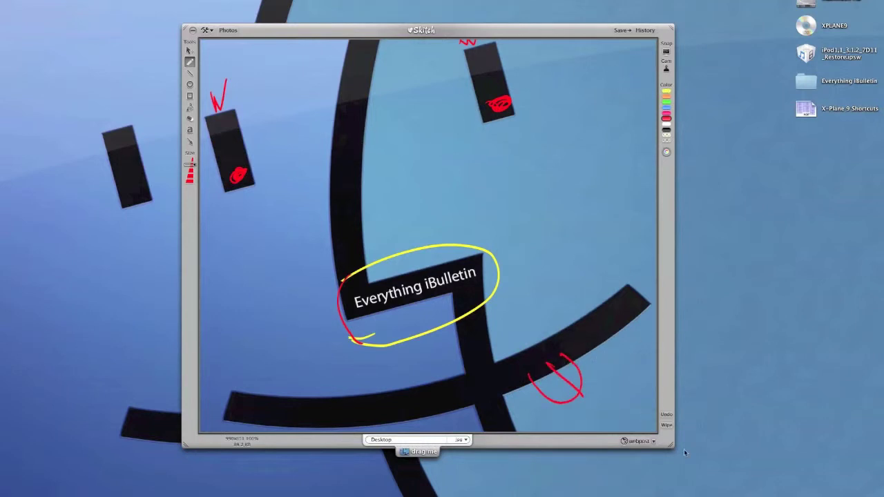
left_click(668, 427)
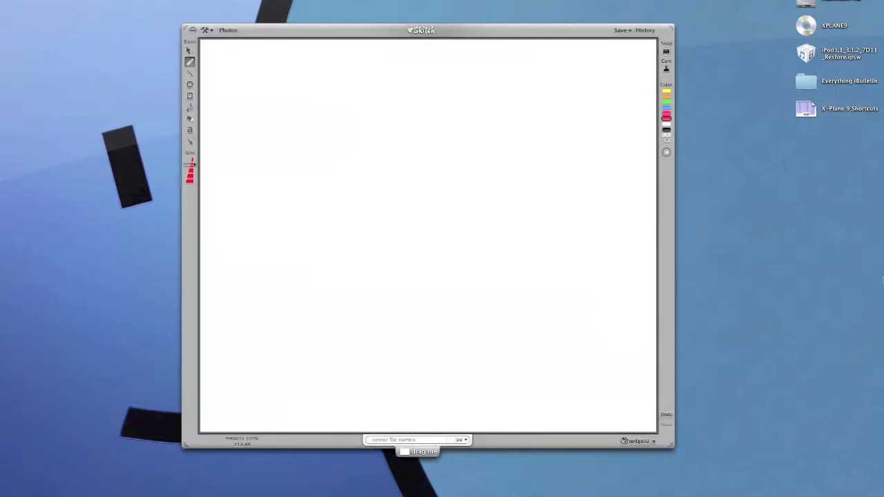
Switch to webcam mode and take a timed photo of the Sony HD camcorder
left_click(666, 70)
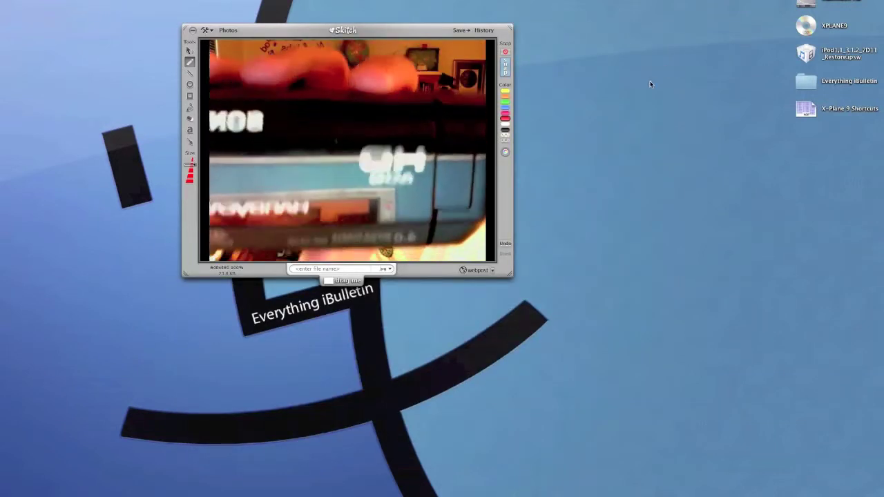
left_click(508, 71)
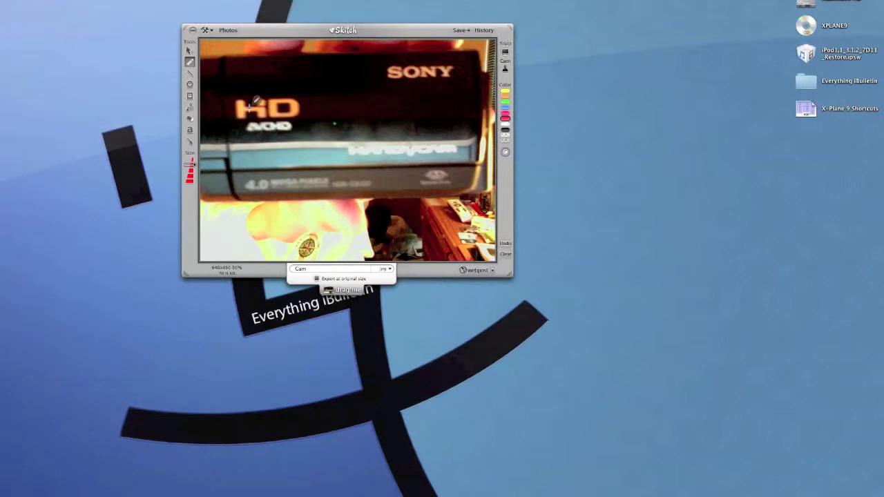
Draw red marks around HD and under SONY, then wipe them off
left_click_drag(221, 110, 242, 130)
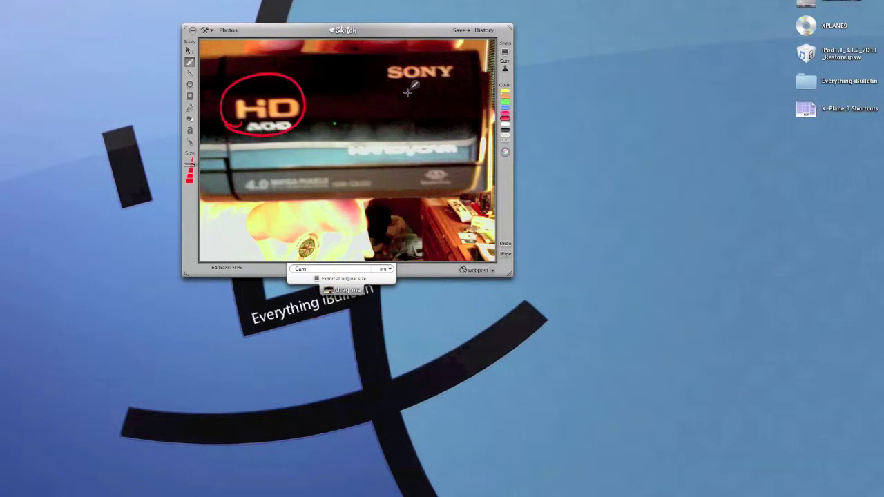
left_click_drag(456, 80, 452, 116)
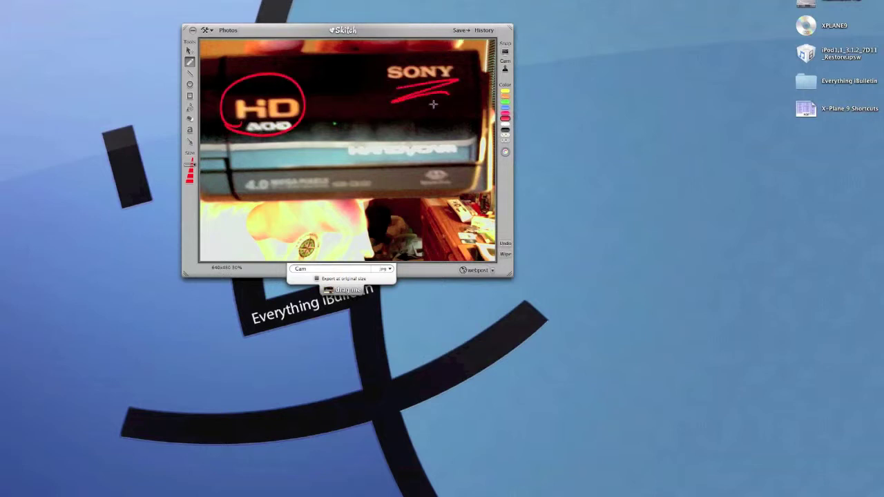
left_click(505, 255)
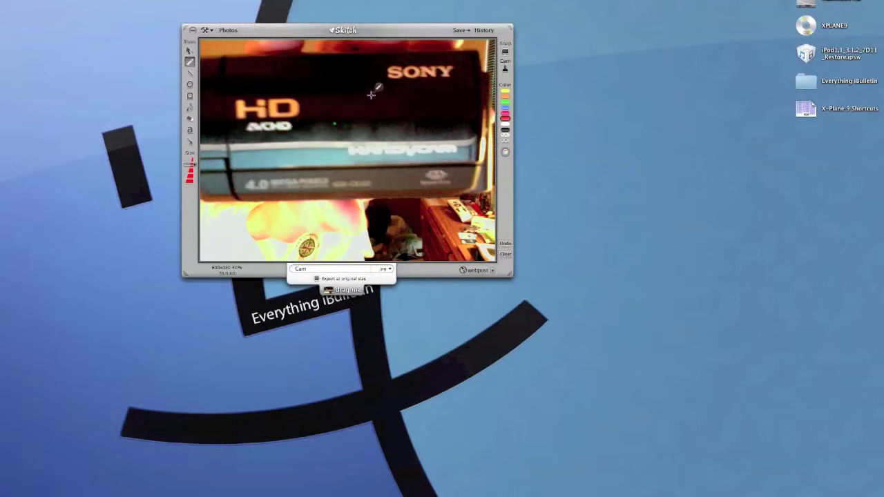
In yellow, draw a zigzag above HD, underline HD and ellipse SONY
left_click(505, 91)
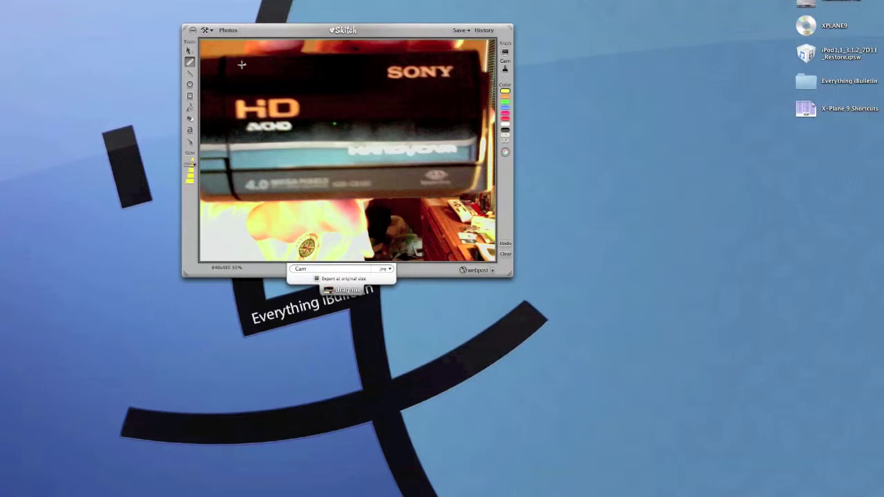
left_click_drag(242, 64, 304, 68)
left_click(190, 73)
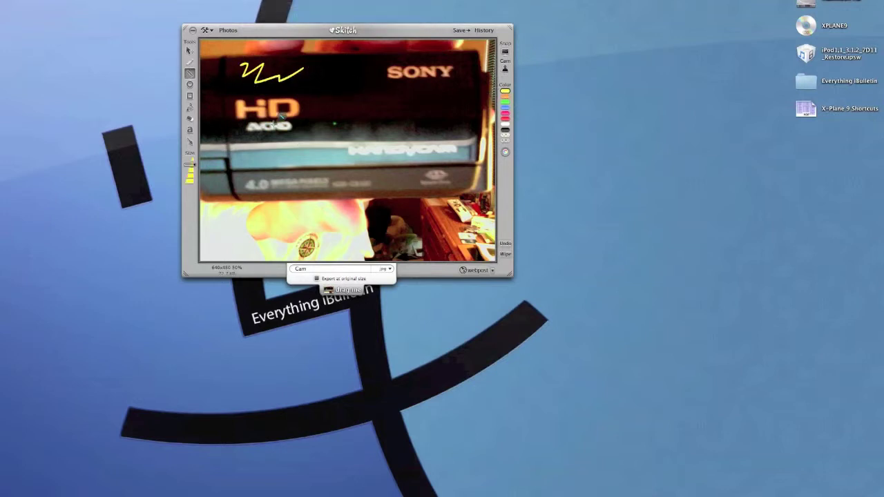
left_click_drag(234, 123, 309, 118)
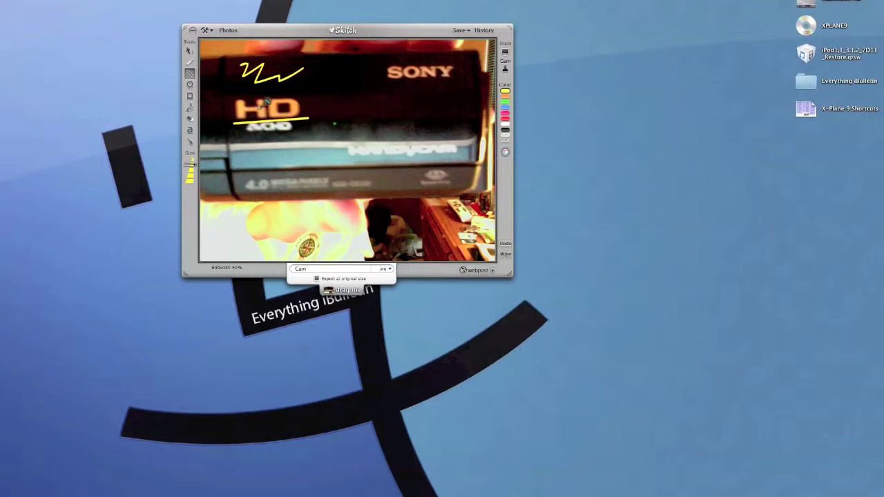
left_click(190, 83)
left_click_drag(369, 60, 467, 84)
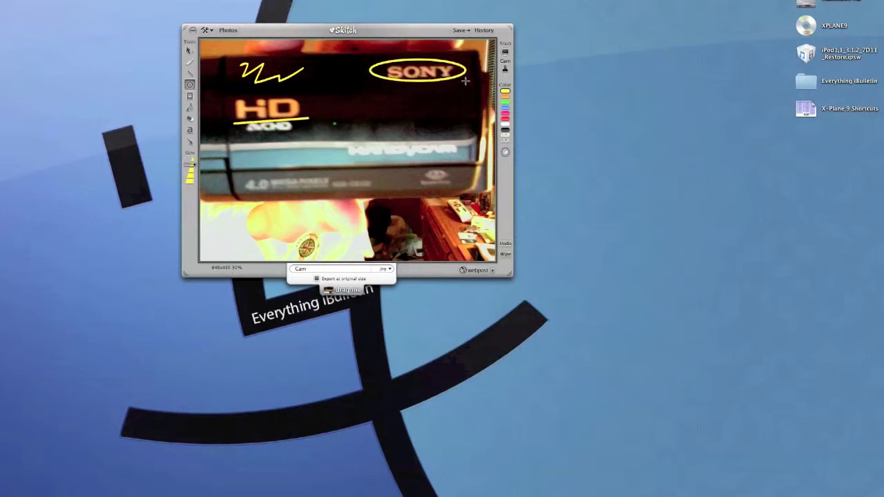
Box the Handycam text in yellow, try a solid fill and undo it, then erase part of the markup
left_click(190, 95)
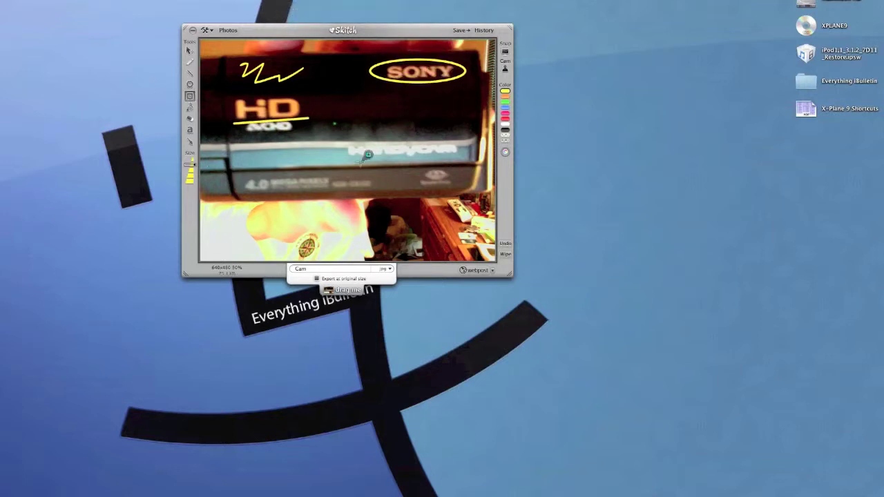
mouse_move(343, 136)
left_mouse_down()
mouse_move(368, 159)
mouse_move(469, 162)
left_mouse_up()
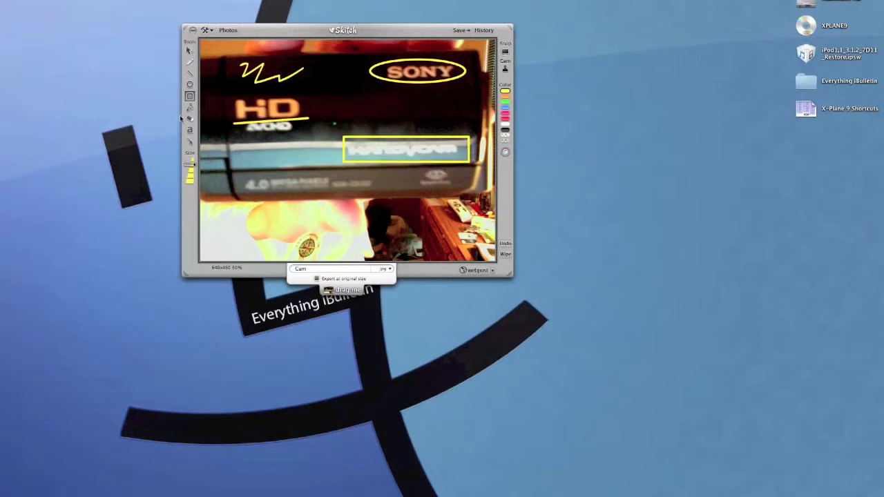
left_click(190, 108)
left_click(404, 141)
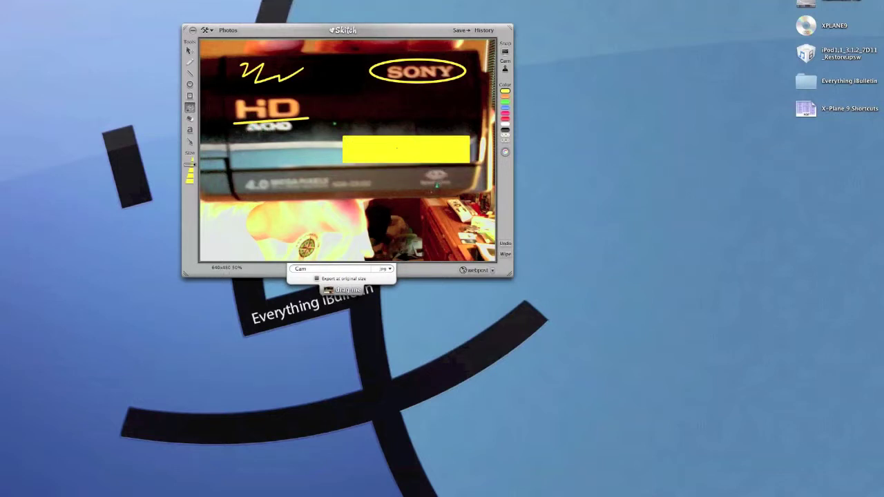
left_click(507, 244)
left_click(190, 119)
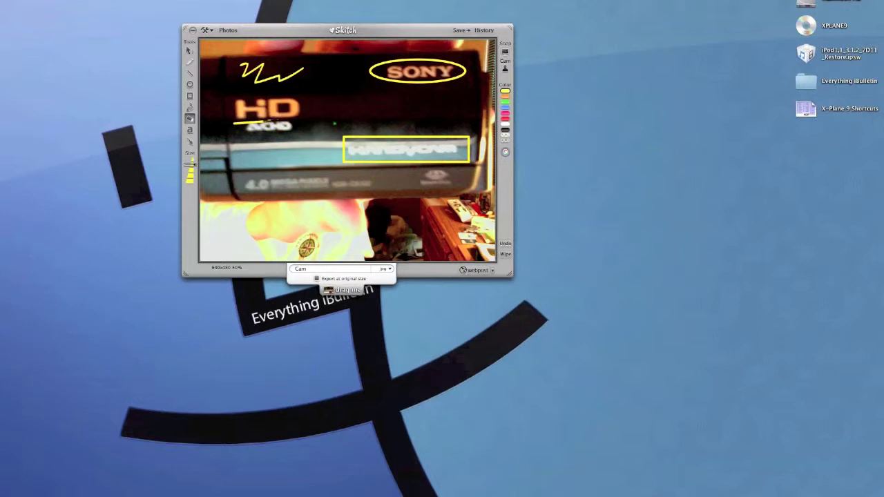
left_click(190, 130)
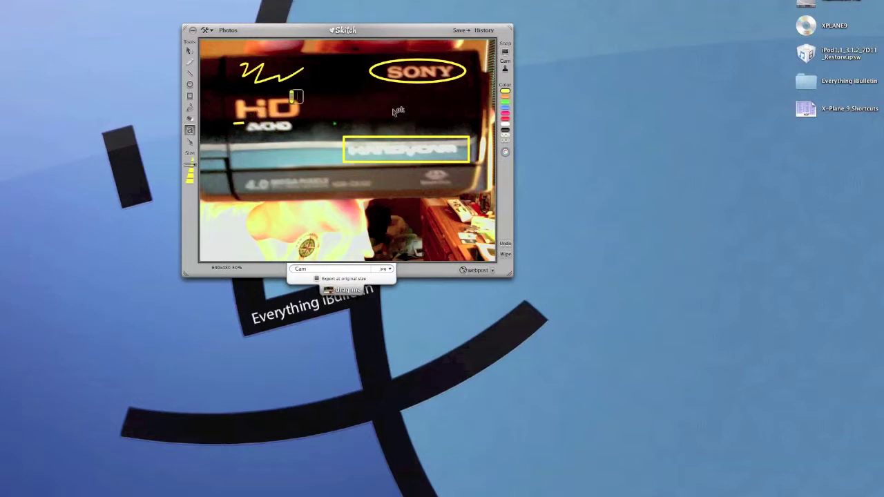
Add the caption 'Sony HD Handycam' to the camcorder photo
type("Sony HD Handycam")
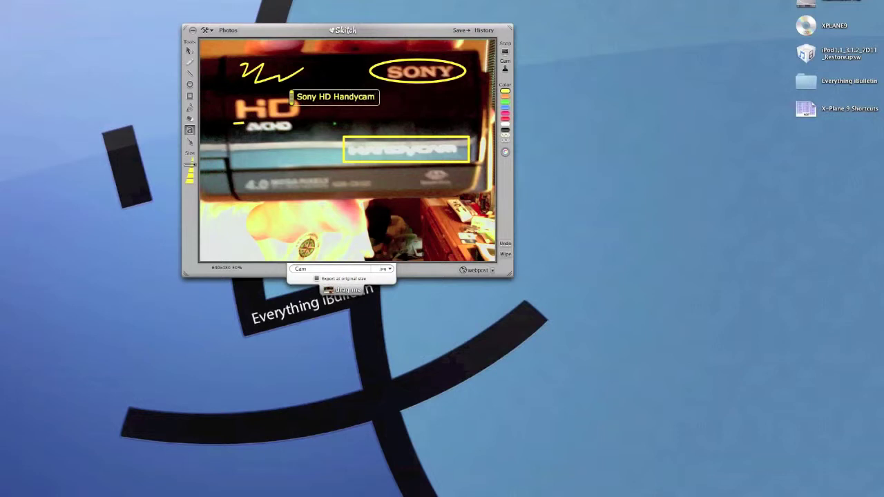
left_click(190, 142)
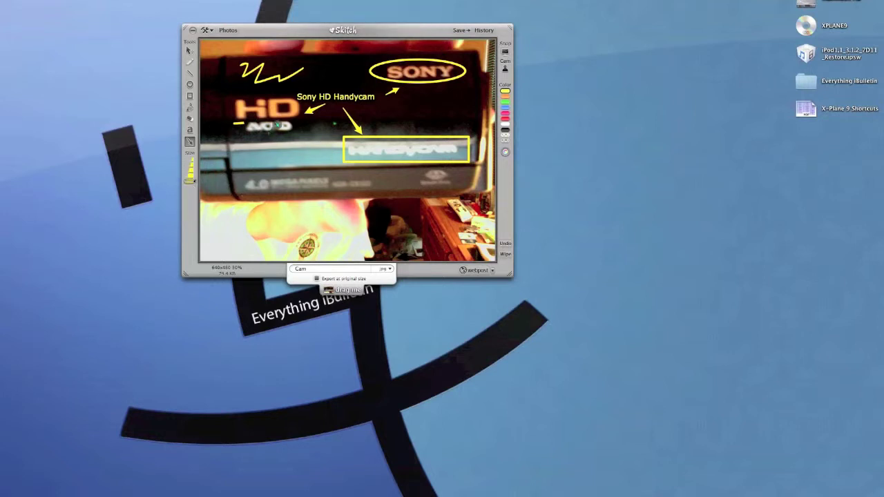
Draw two more yellow arrows from the caption and a thick yellow bar left of SONY
left_click_drag(337, 105, 322, 145)
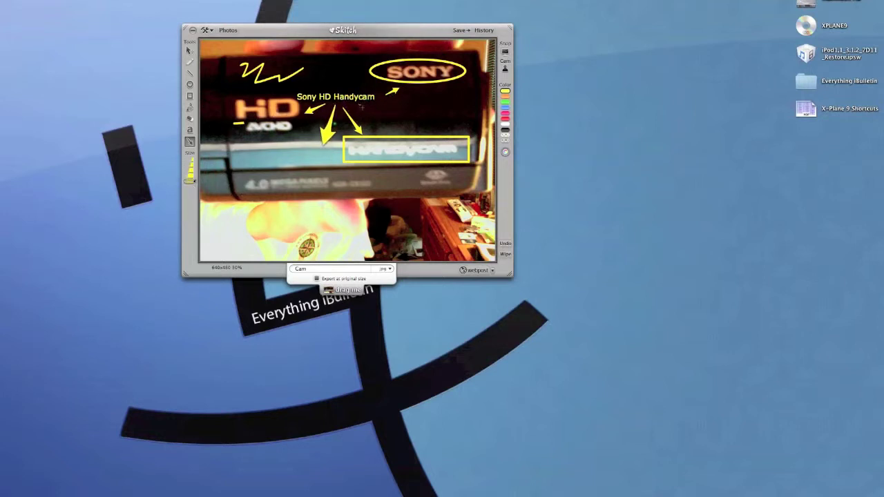
left_click_drag(361, 107, 384, 123)
left_click(190, 72)
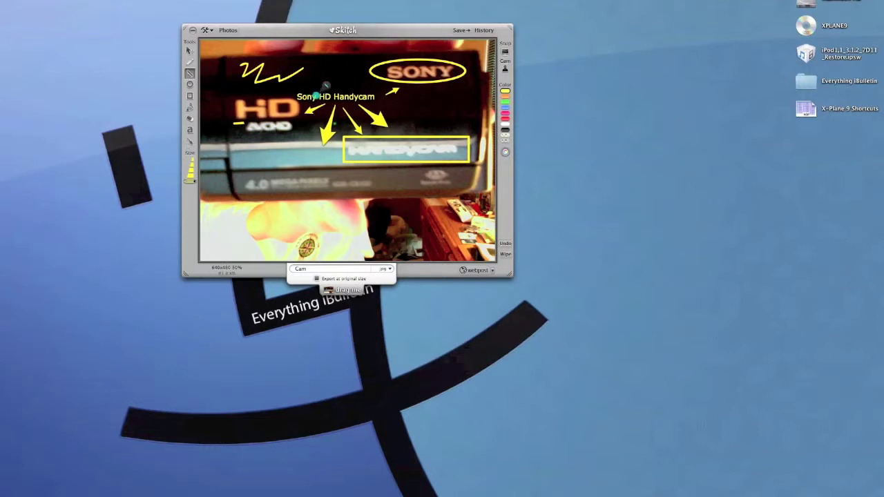
left_click_drag(308, 80, 365, 79)
Circle and box the HD logo, then scribble large yellow loops across the Handycam box
left_click(190, 84)
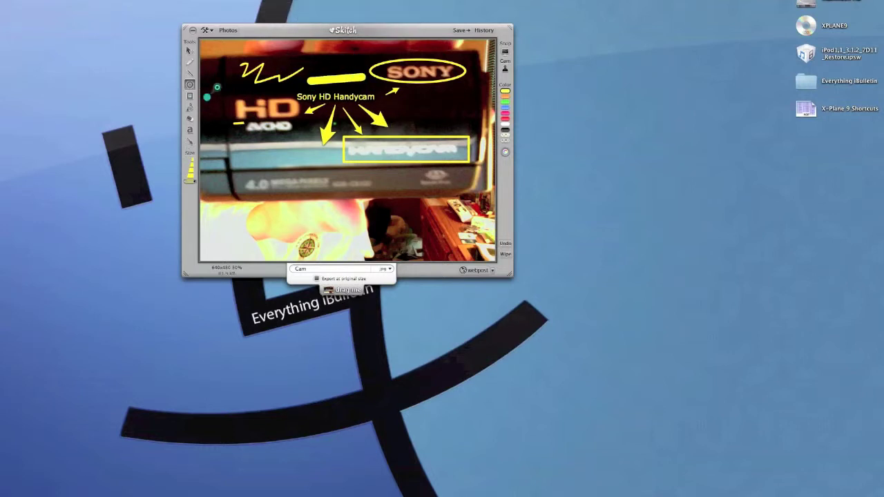
left_click_drag(203, 74, 276, 149)
left_click(190, 96)
left_click_drag(250, 88, 316, 174)
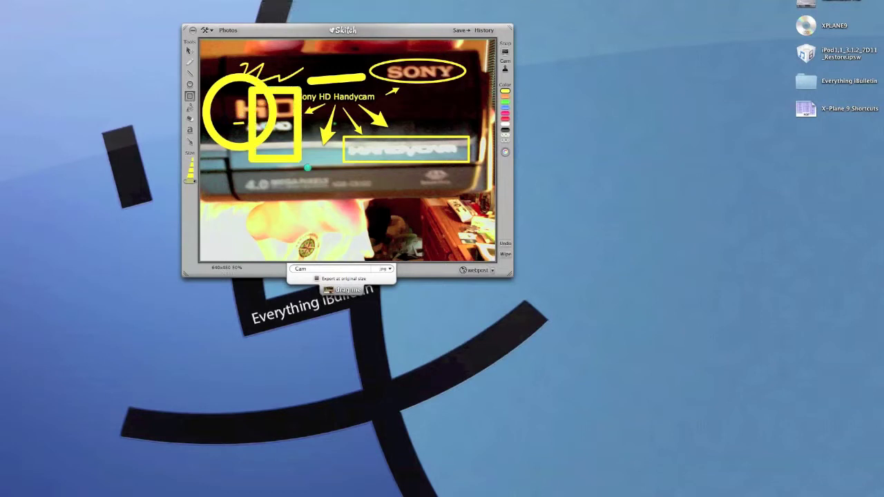
left_click(190, 62)
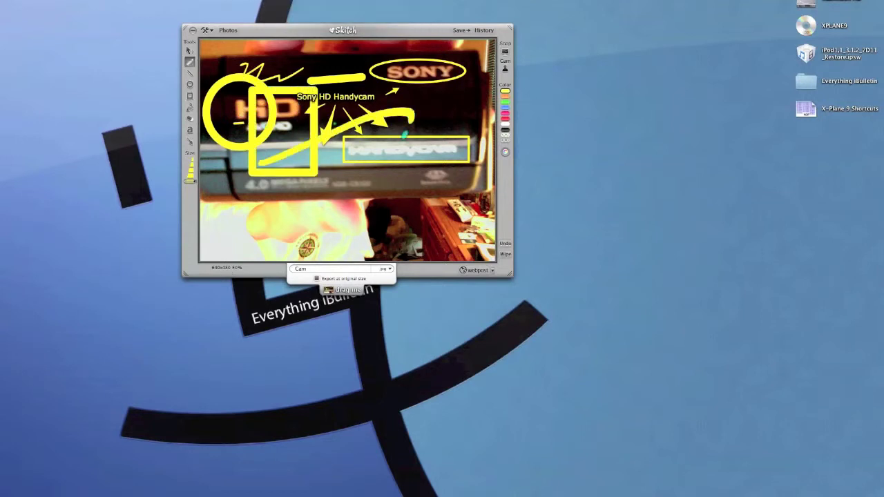
left_click_drag(406, 135, 359, 207)
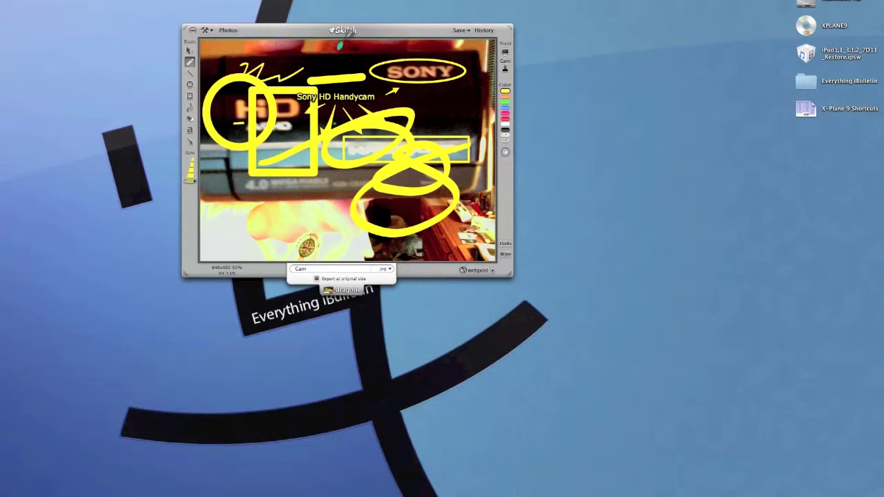
left_click(477, 271)
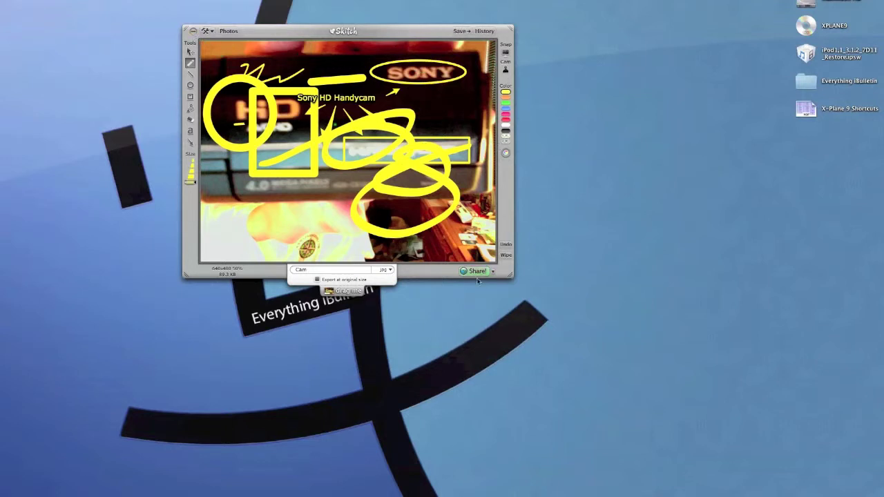
Close the shared photo's window and reopen Skitch with a blank canvas
left_click(193, 32)
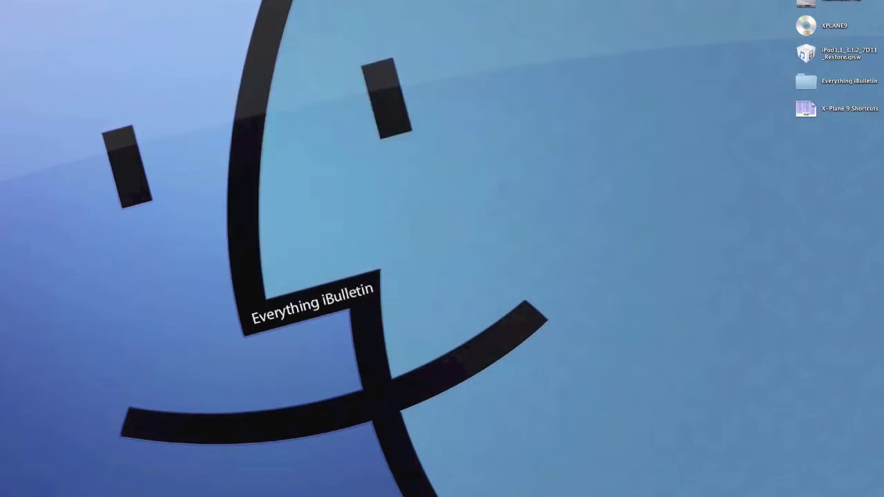
left_click(617, 2)
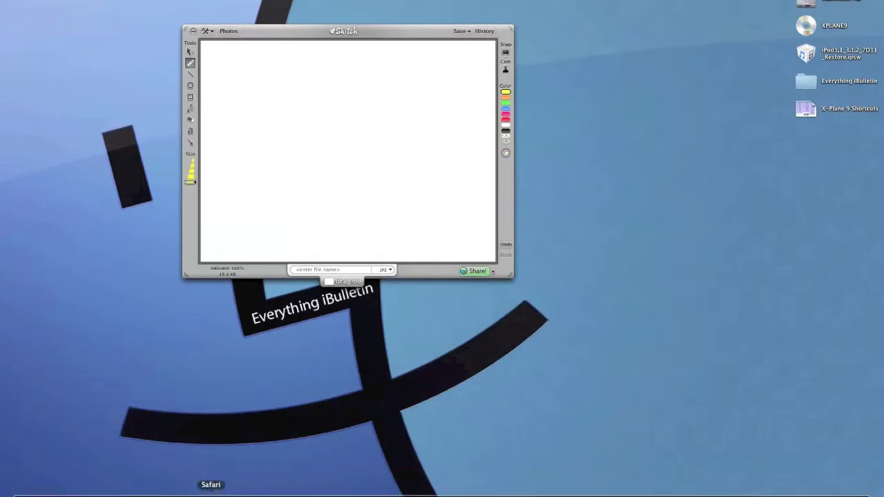
Bring up the Everything iBulletin blog, switch to Skitch via Exposé, and snap its address bar
left_click(208, 487)
mouse_move(210, 287)
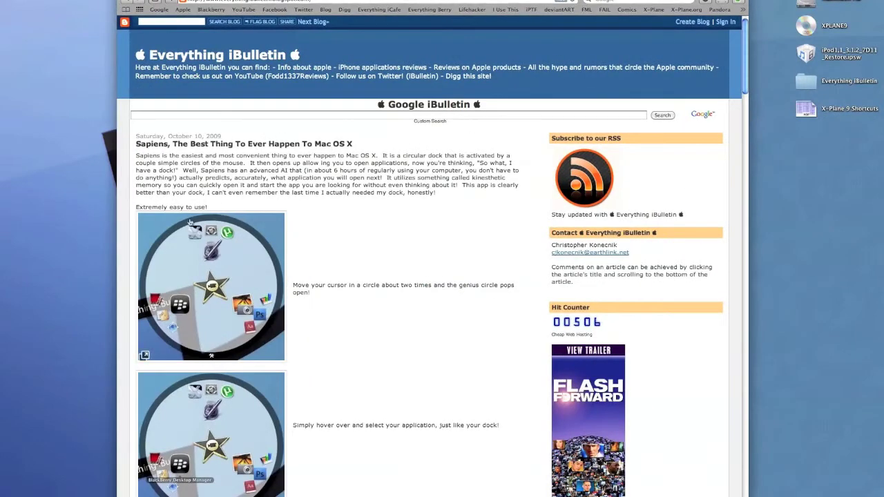
key("F9")
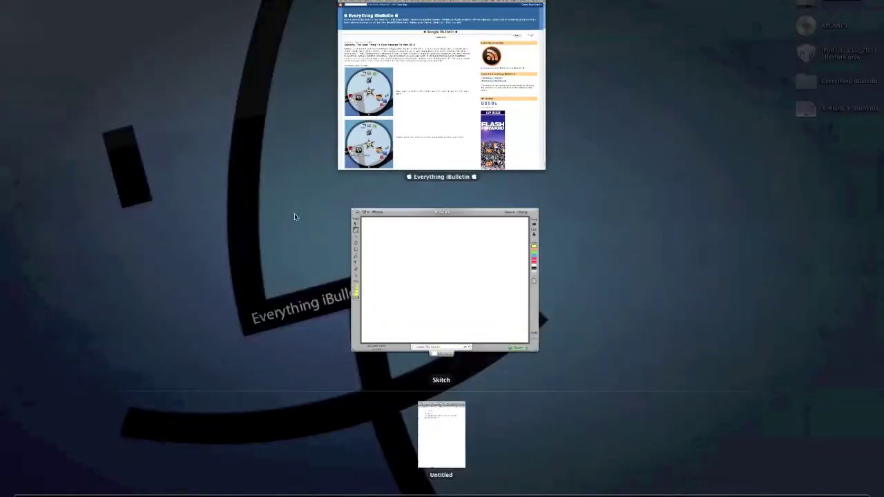
left_click(404, 251)
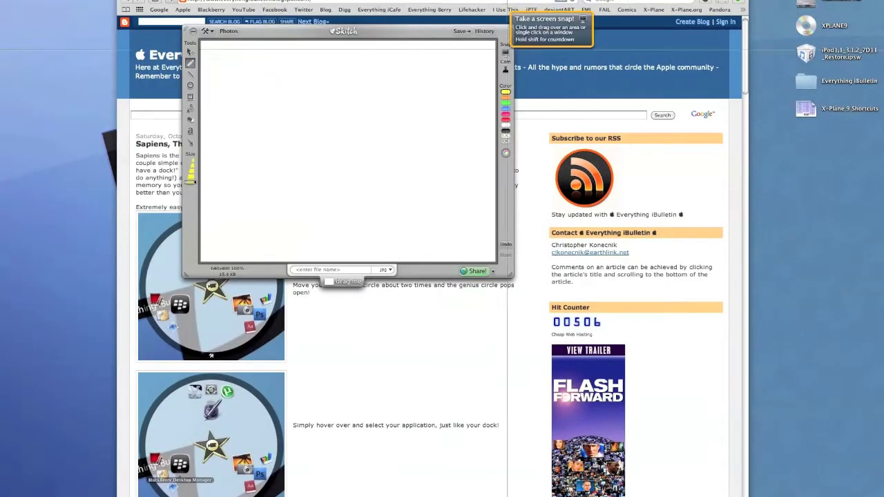
left_click(505, 53)
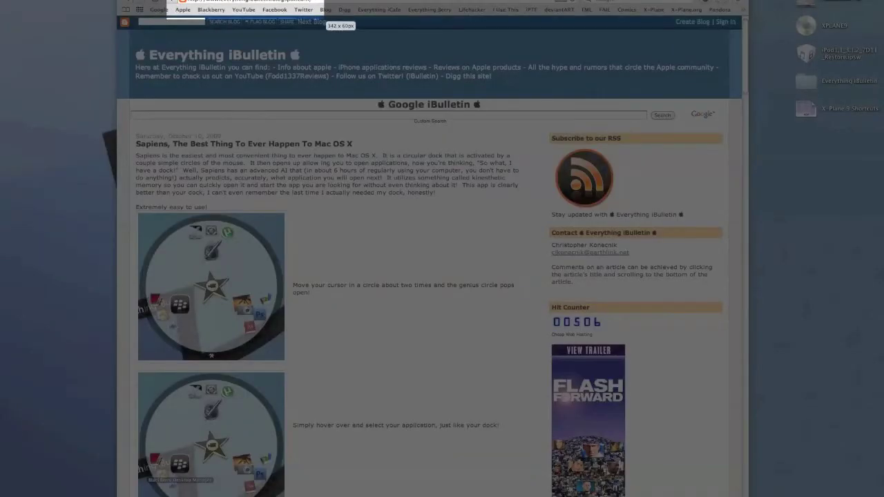
left_click_drag(318, 21, 319, 11)
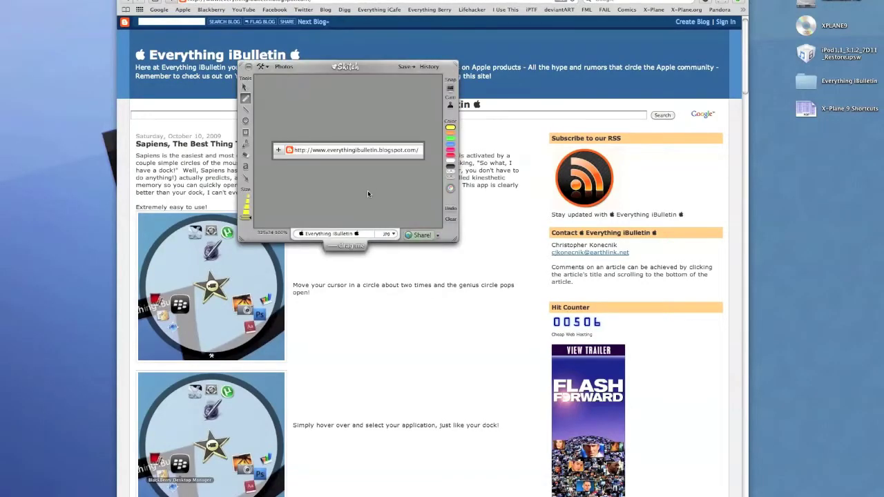
Check the Everything iBulletin snap's details in History, then return to editing
left_click(430, 67)
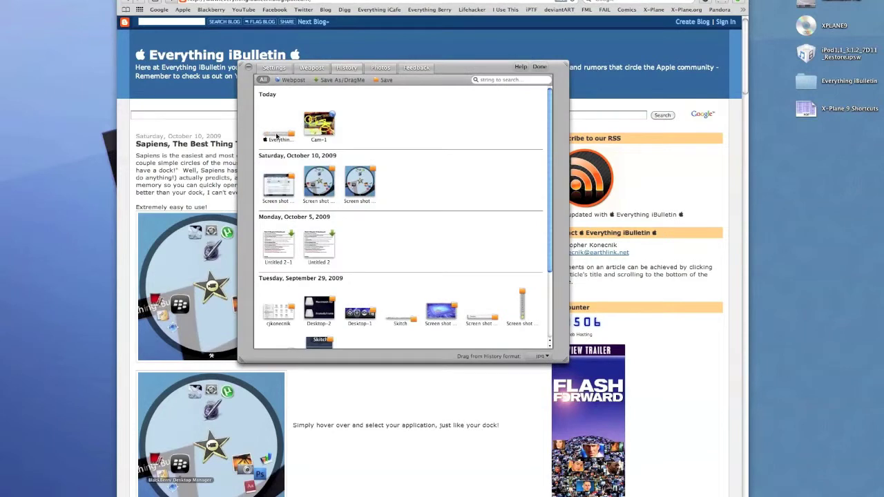
left_click(278, 134)
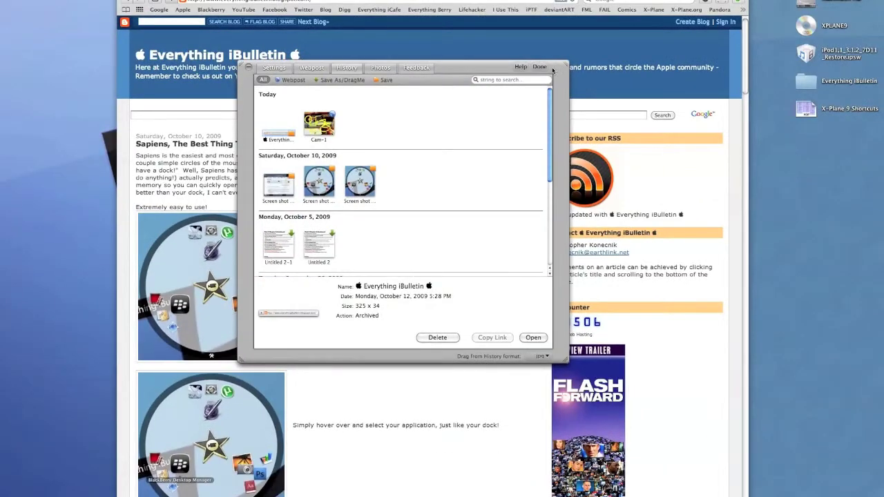
left_click(542, 67)
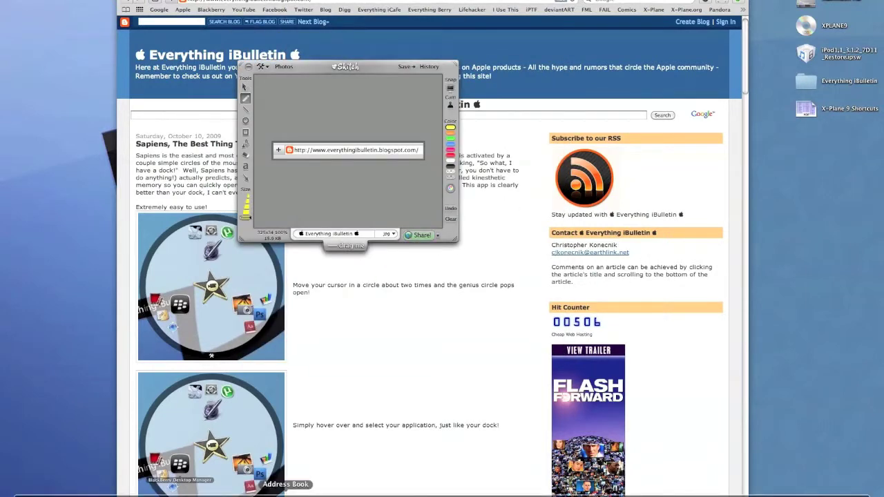
Open Finder's Applications folder and snap the top of its list
left_click(31, 492)
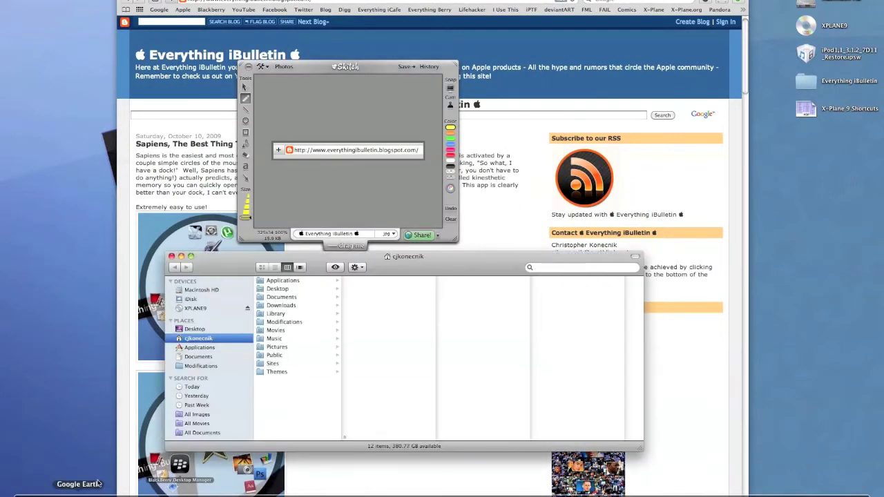
left_click(207, 348)
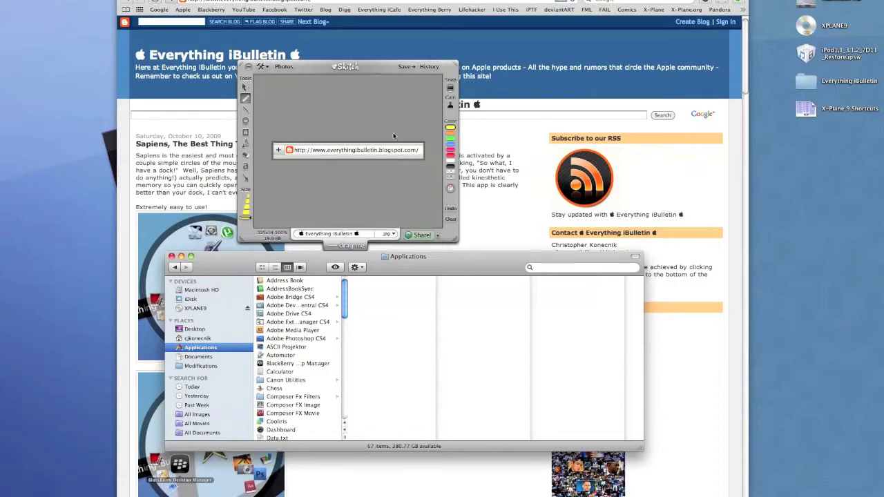
left_click(452, 90)
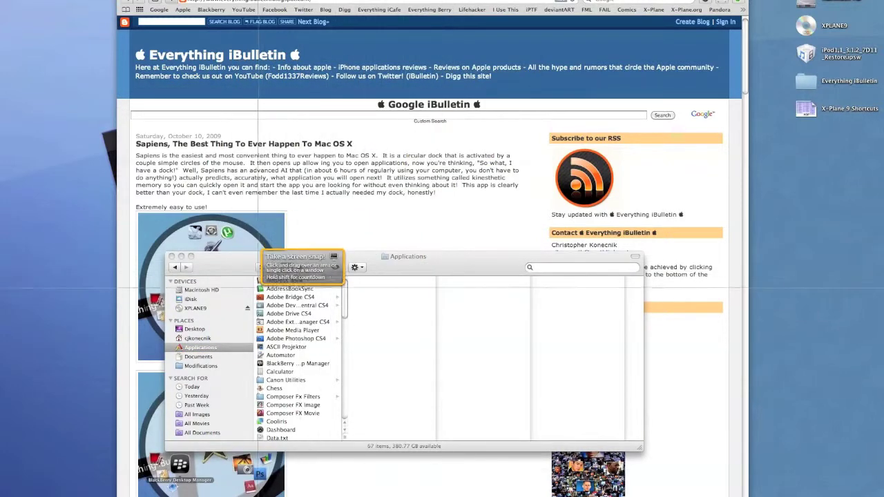
left_click_drag(255, 277, 342, 308)
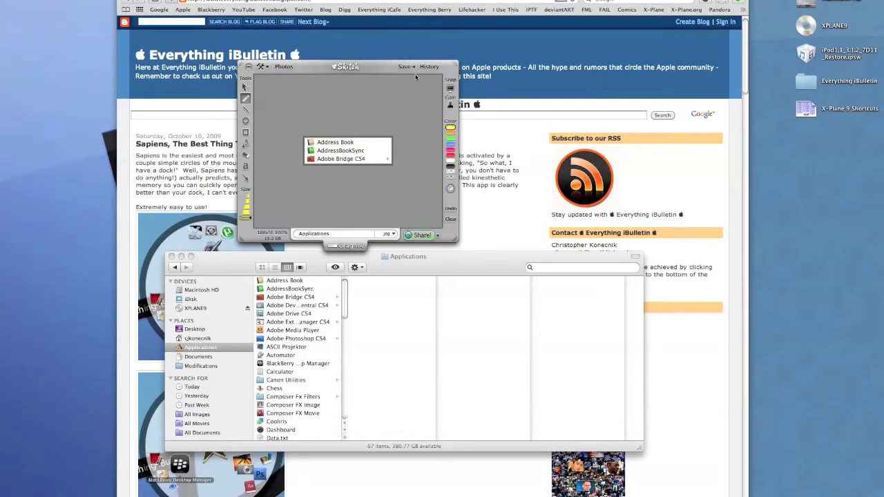
View the Applications snap's details in History, then close Skitch
left_click(430, 67)
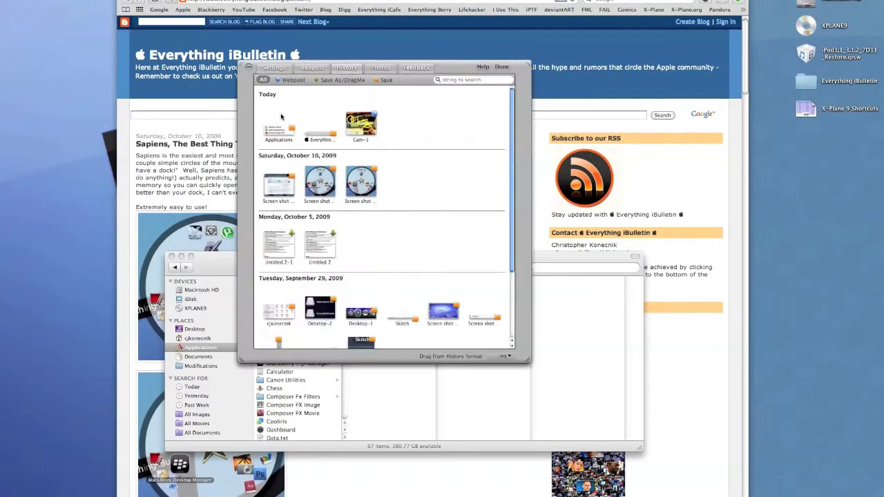
left_click(277, 136)
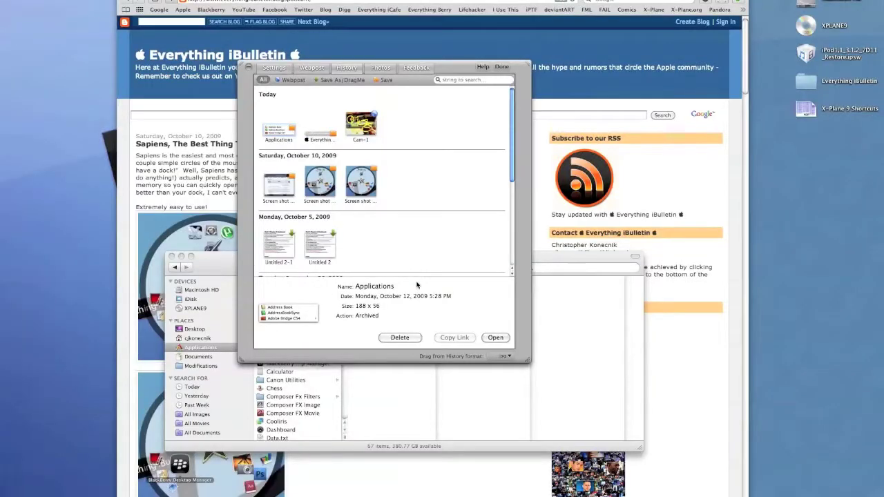
scroll(456, 216, "down", 3)
scroll(456, 215, "up", 2)
scroll(453, 211, "up", 1)
left_click(248, 69)
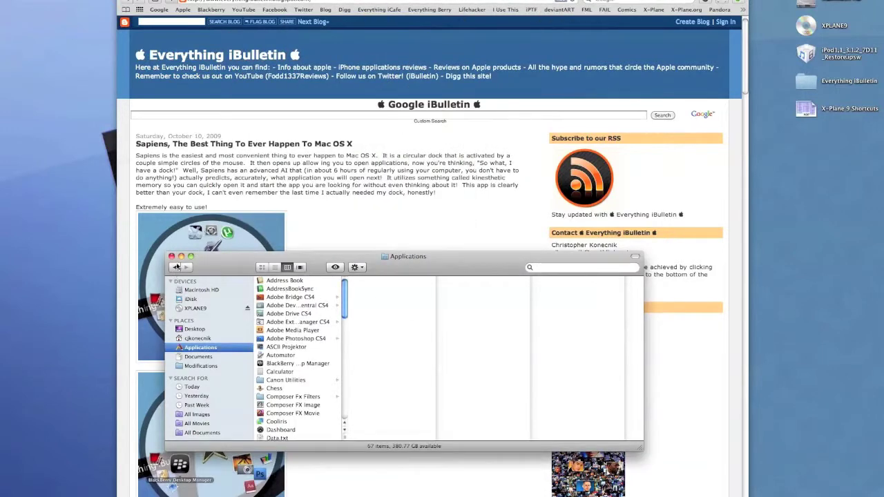
Close the Finder Applications window and hide the Safari blog page
left_click(172, 257)
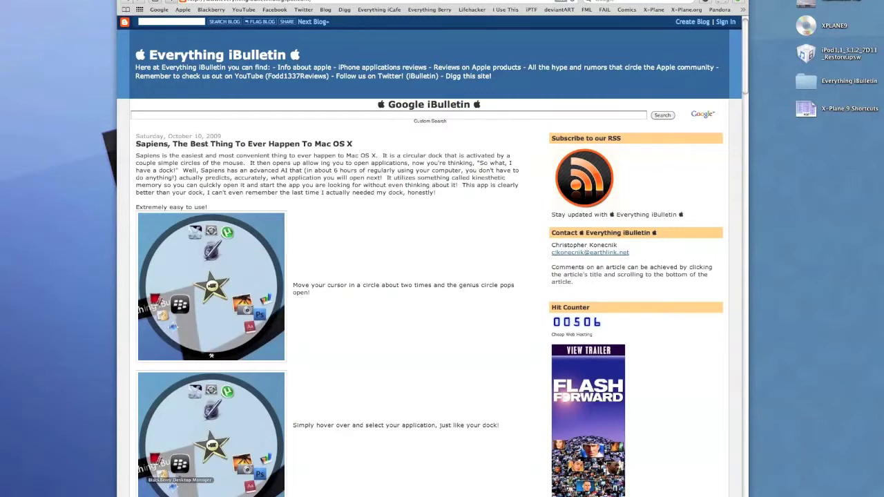
key("super+q")
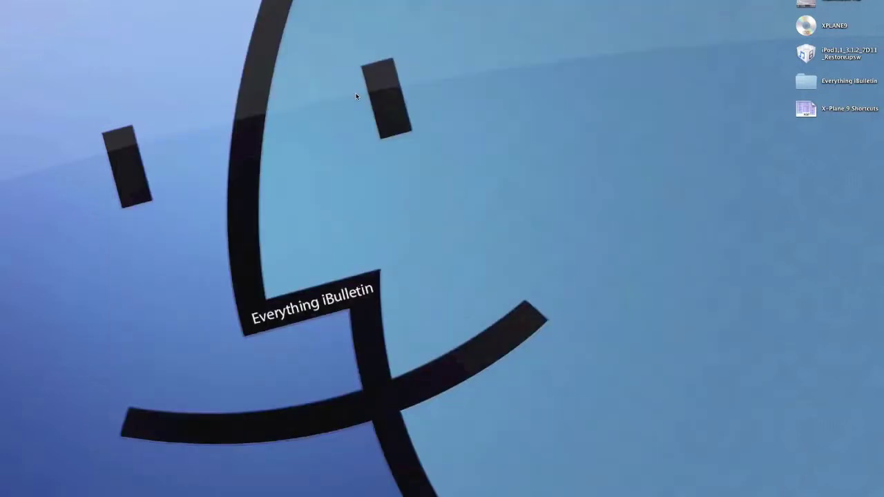